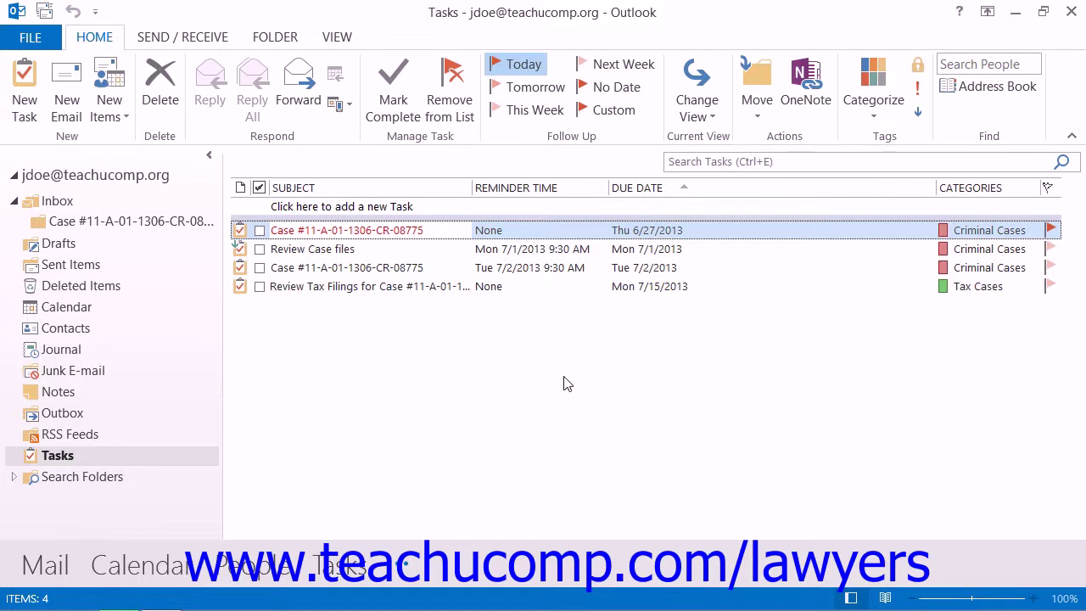
Display the Categorize list to see the Criminal Cases and Tax Cases categories, then dismiss it.
{"action": "left_click", "coordinate": [877, 106]}
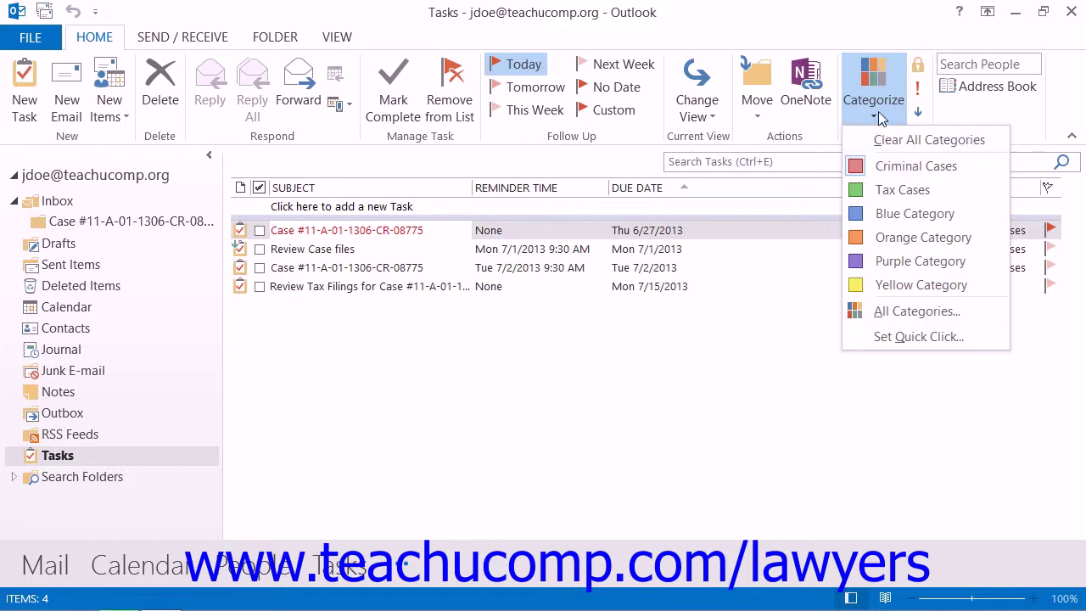
{"action": "left_click", "coordinate": [881, 119]}
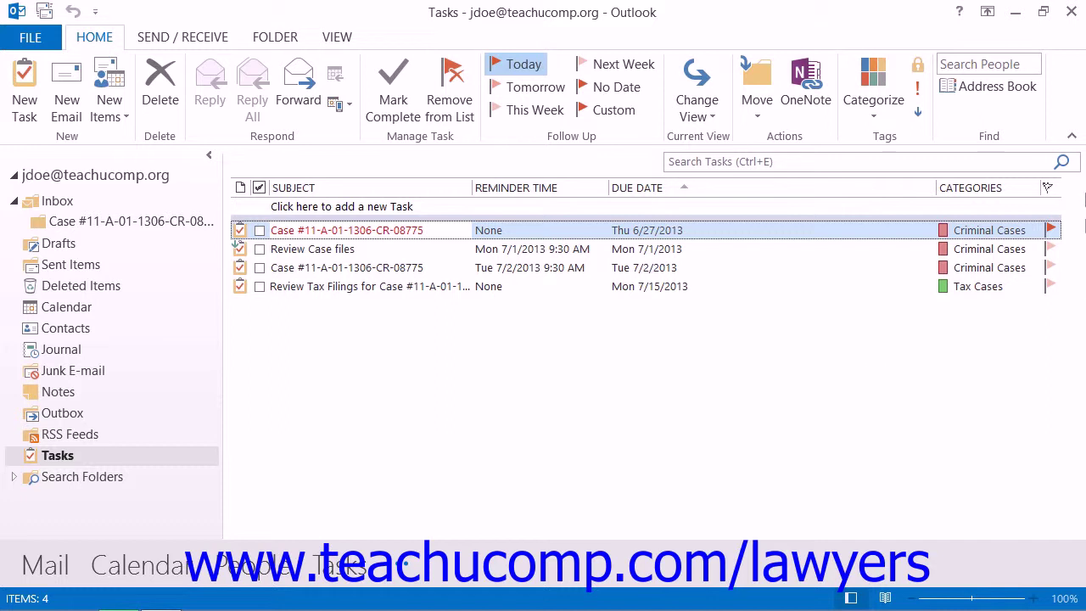
{"action": "left_click", "coordinate": [866, 103]}
Switch to the VIEW ribbon.
{"action": "left_click", "coordinate": [338, 39]}
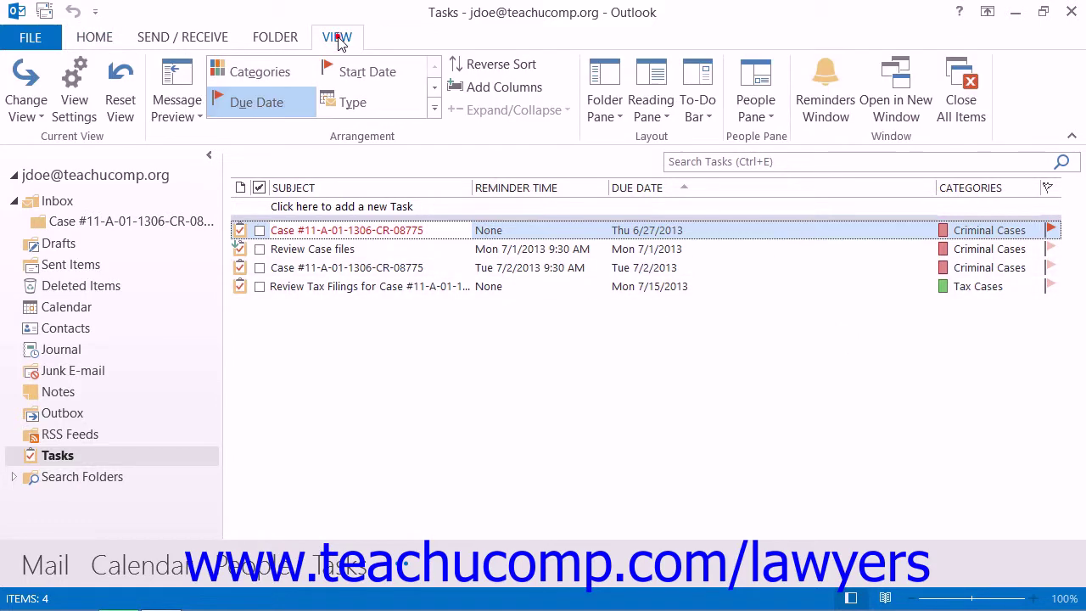
From Change View, go to Manage Views and choose New to start a view.
{"action": "left_click", "coordinate": [38, 120]}
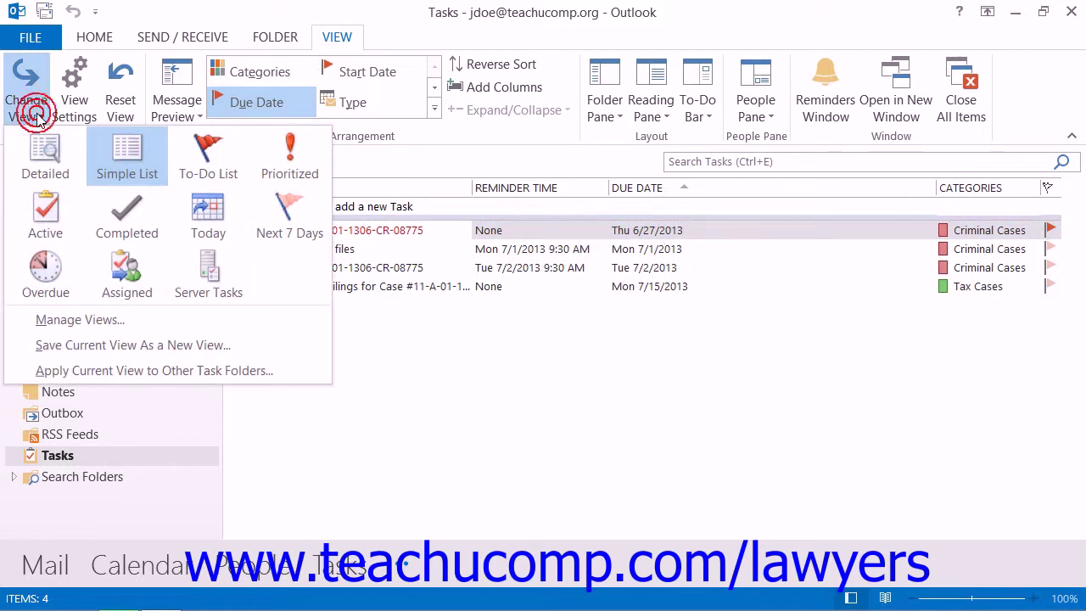
{"action": "left_click", "coordinate": [68, 323]}
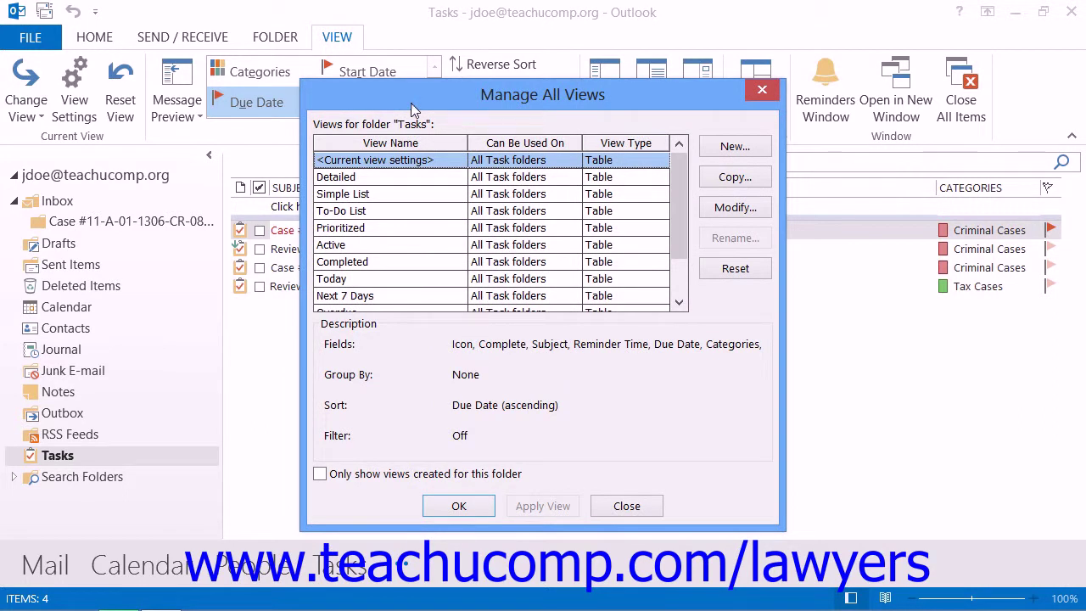
{"action": "left_click", "coordinate": [412, 103]}
{"action": "left_click", "coordinate": [734, 147]}
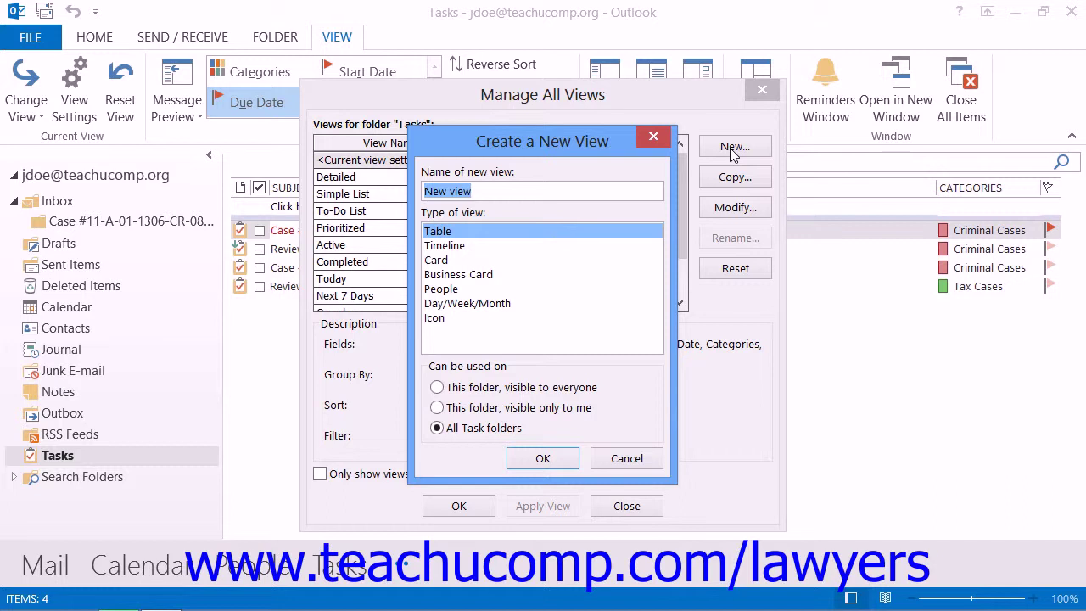
Name the view 'Tasks by Case Type' as a Table view for all Task folders.
{"action": "type", "text": "Ta"}
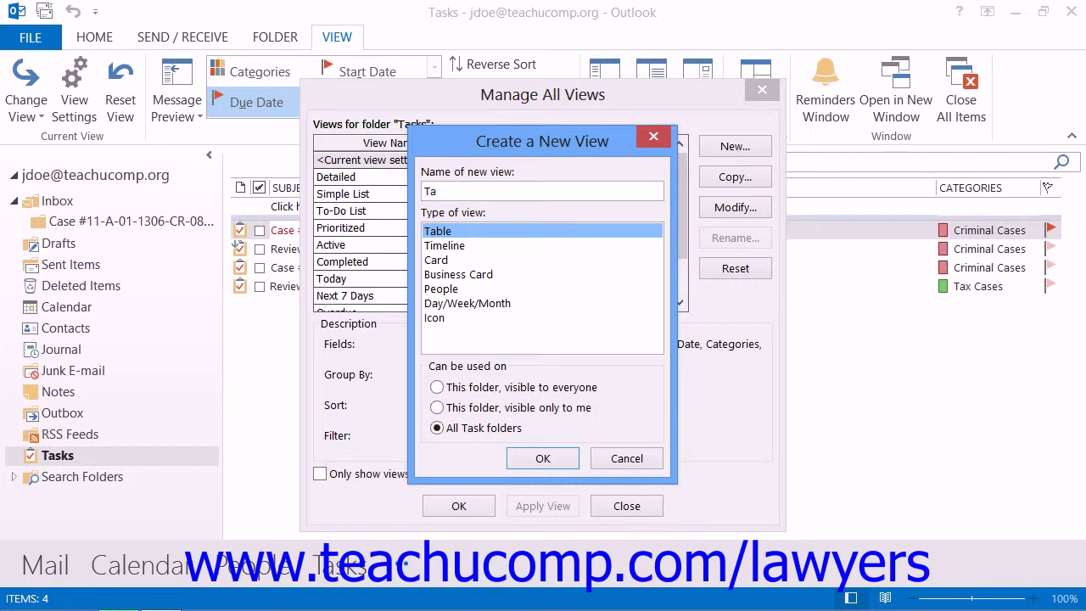
{"action": "type", "text": "sks by Case Type"}
{"action": "left_click", "coordinate": [491, 234]}
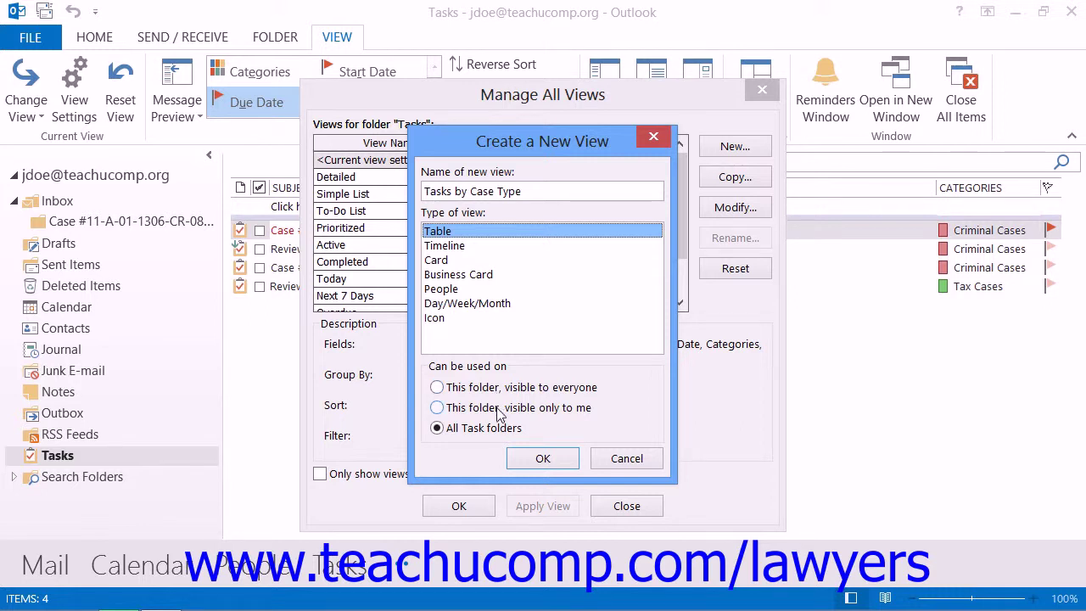
{"action": "left_click", "coordinate": [485, 431]}
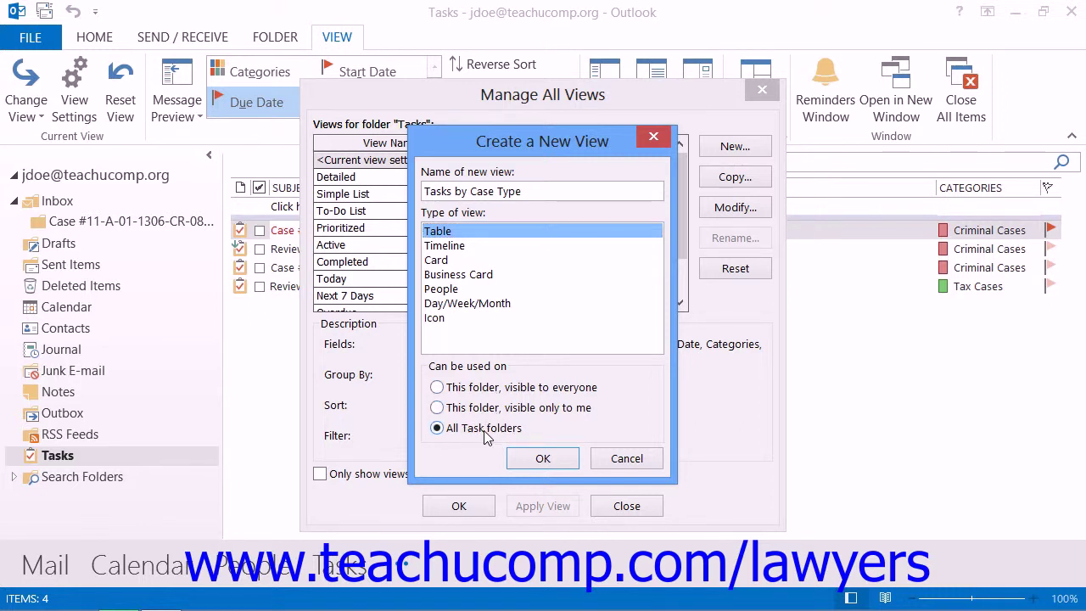
{"action": "left_click", "coordinate": [543, 459]}
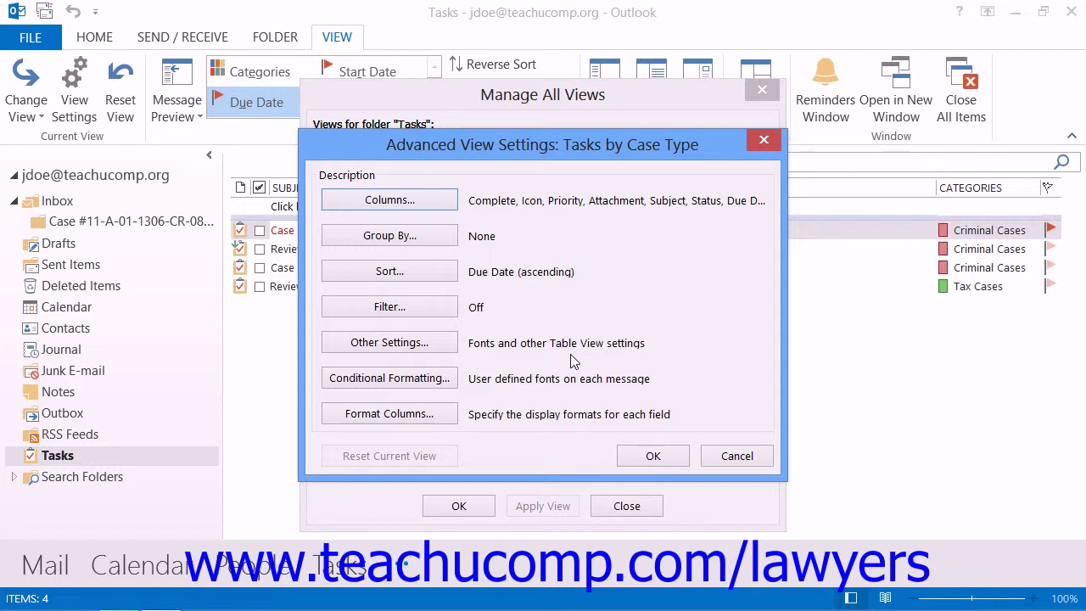
Bring up the Show Columns settings for the Tasks by Case Type view.
{"action": "left_click", "coordinate": [393, 202]}
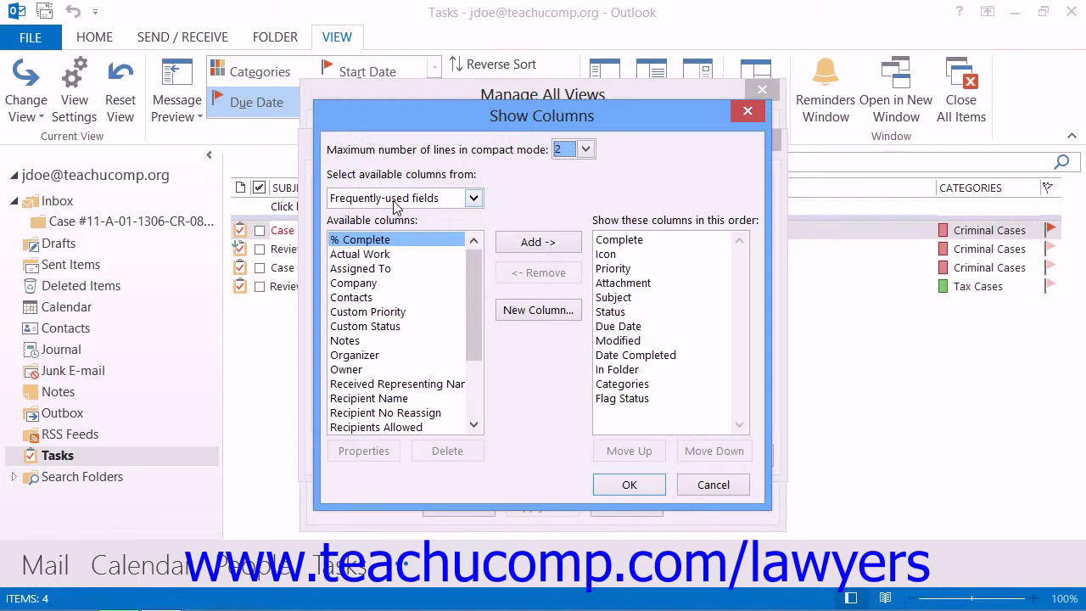
Add the % Complete field to the view's shown columns.
{"action": "left_click", "coordinate": [474, 199]}
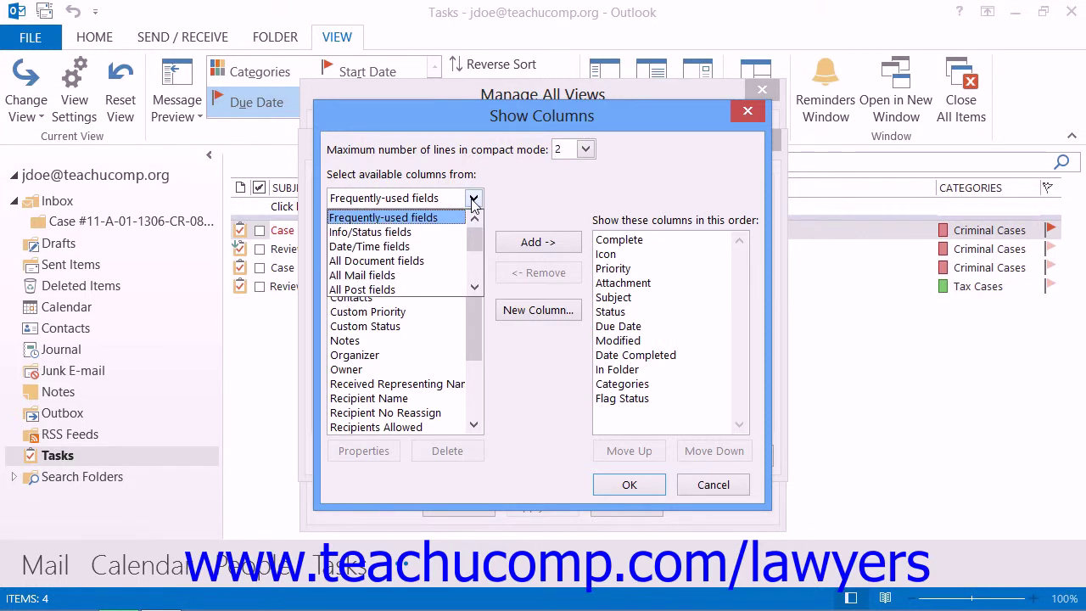
{"action": "left_click", "coordinate": [499, 206]}
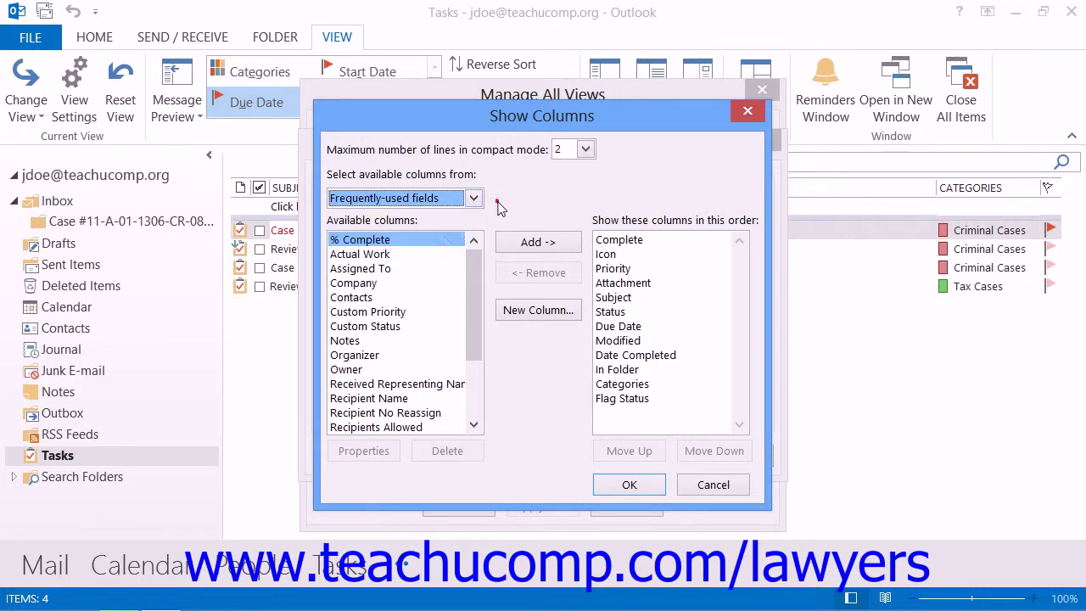
{"action": "left_click", "coordinate": [395, 240]}
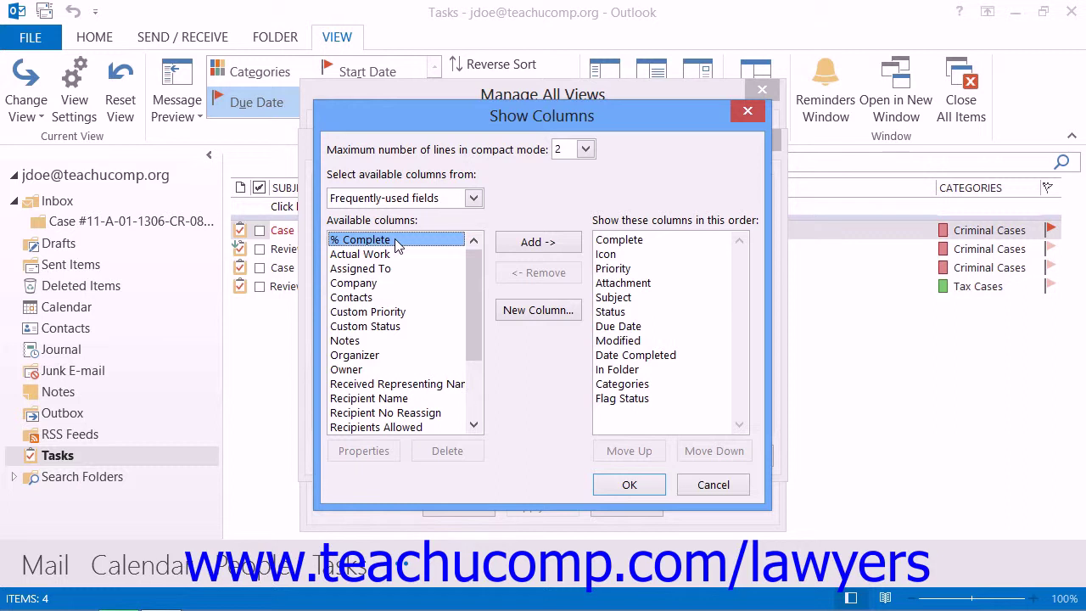
{"action": "left_click", "coordinate": [540, 245]}
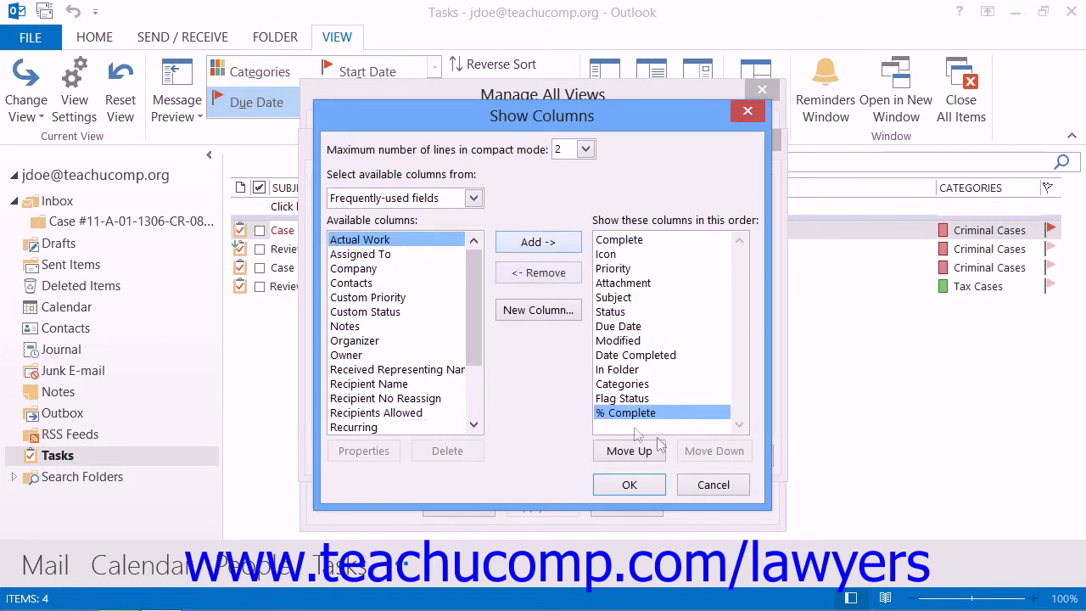
Move Categories to the top of the column order and confirm.
{"action": "left_click", "coordinate": [630, 386]}
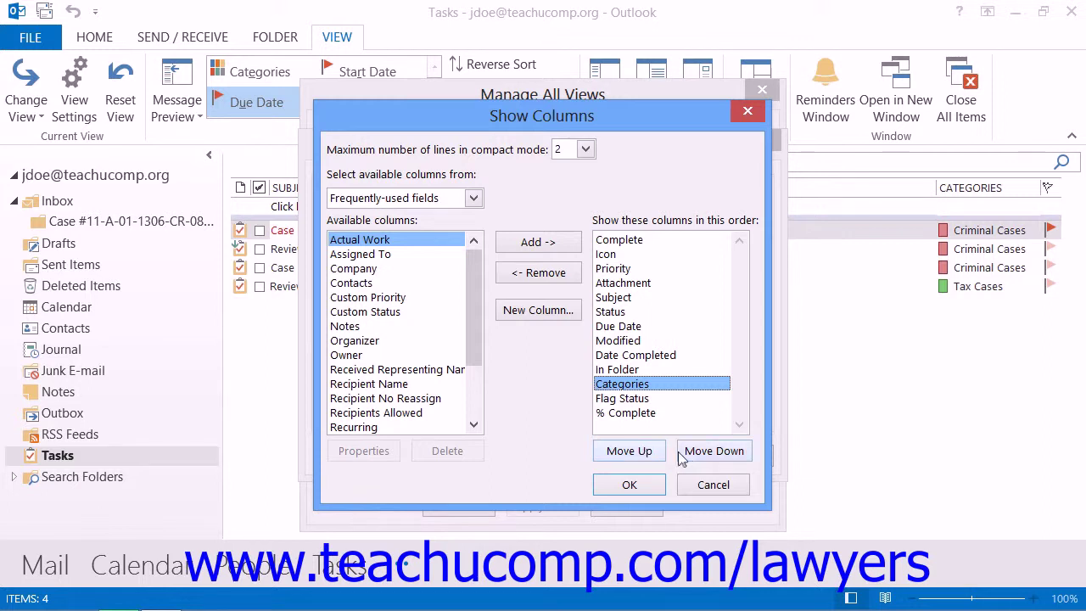
{"action": "left_click", "coordinate": [643, 452]}
{"action": "left_click", "coordinate": [646, 454]}
{"action": "left_click", "coordinate": [644, 454]}
{"action": "left_click", "coordinate": [644, 453]}
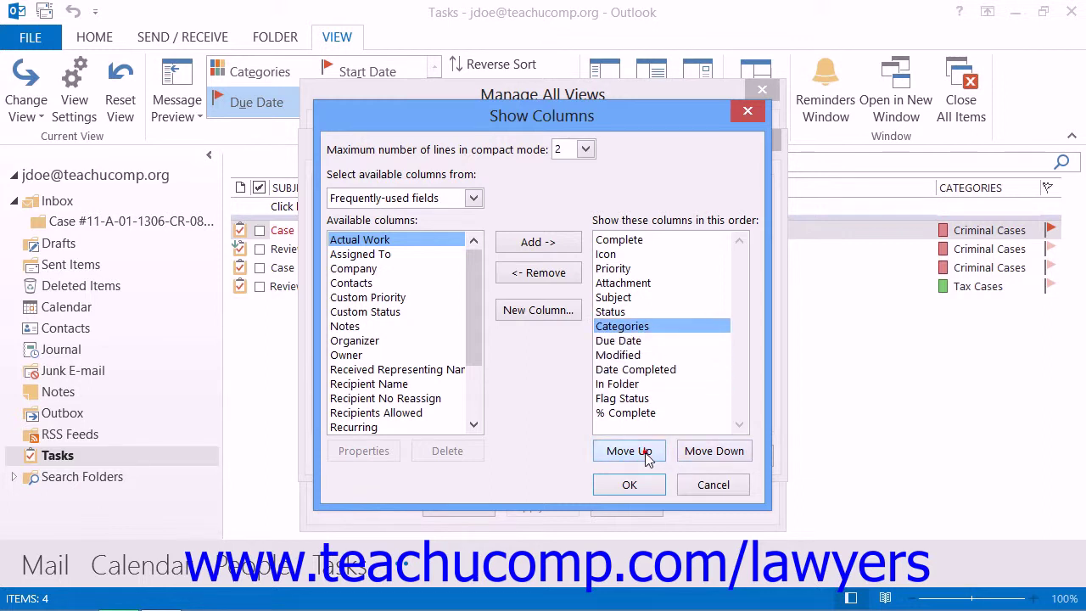
{"action": "left_click", "coordinate": [644, 453]}
{"action": "left_click", "coordinate": [644, 453]}
{"action": "left_click", "coordinate": [644, 454]}
{"action": "left_click", "coordinate": [644, 453]}
{"action": "left_click", "coordinate": [644, 453]}
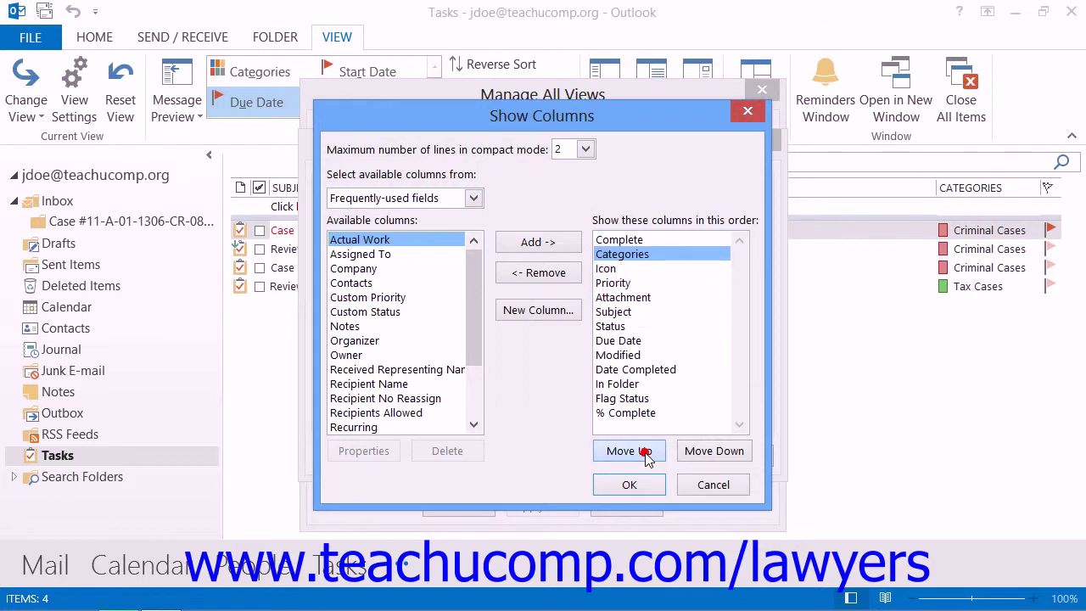
{"action": "left_click", "coordinate": [645, 454]}
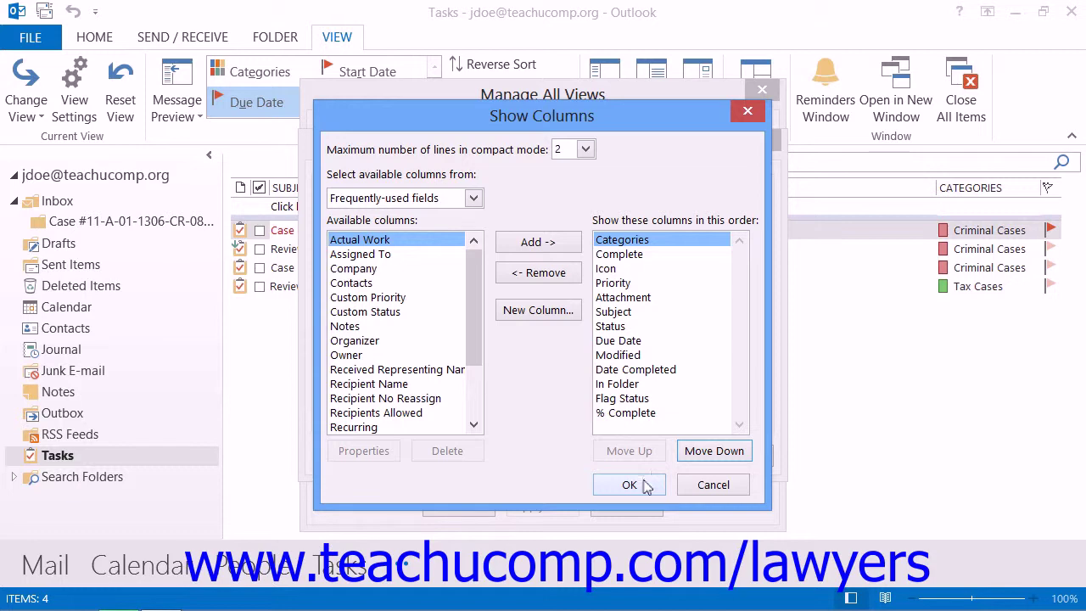
{"action": "left_click", "coordinate": [644, 485]}
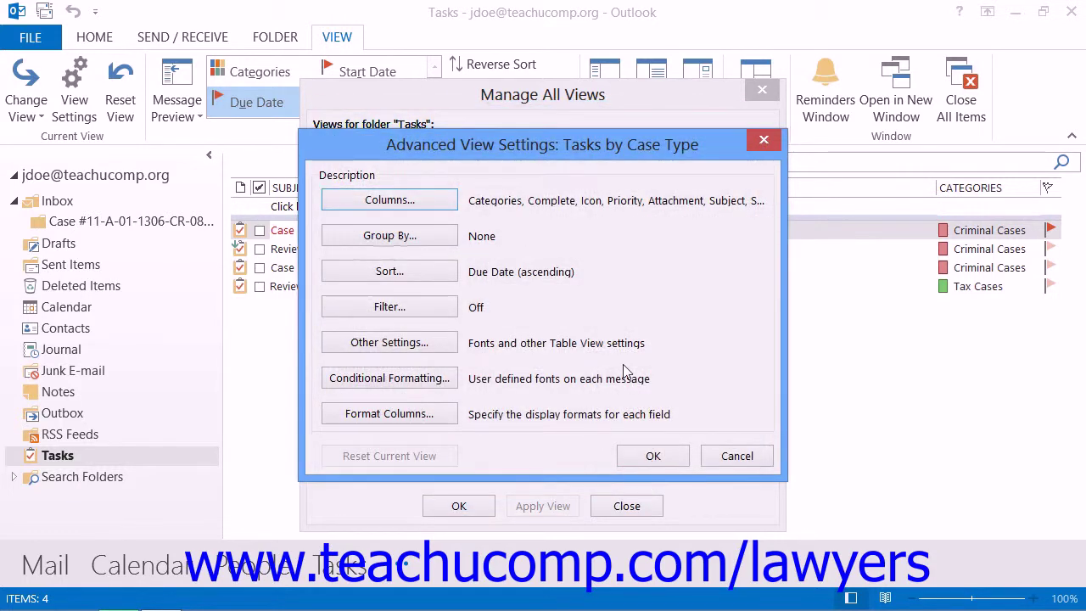
Set Group By to Categories, Ascending, for the Tasks by Case Type view.
{"action": "left_click", "coordinate": [418, 242]}
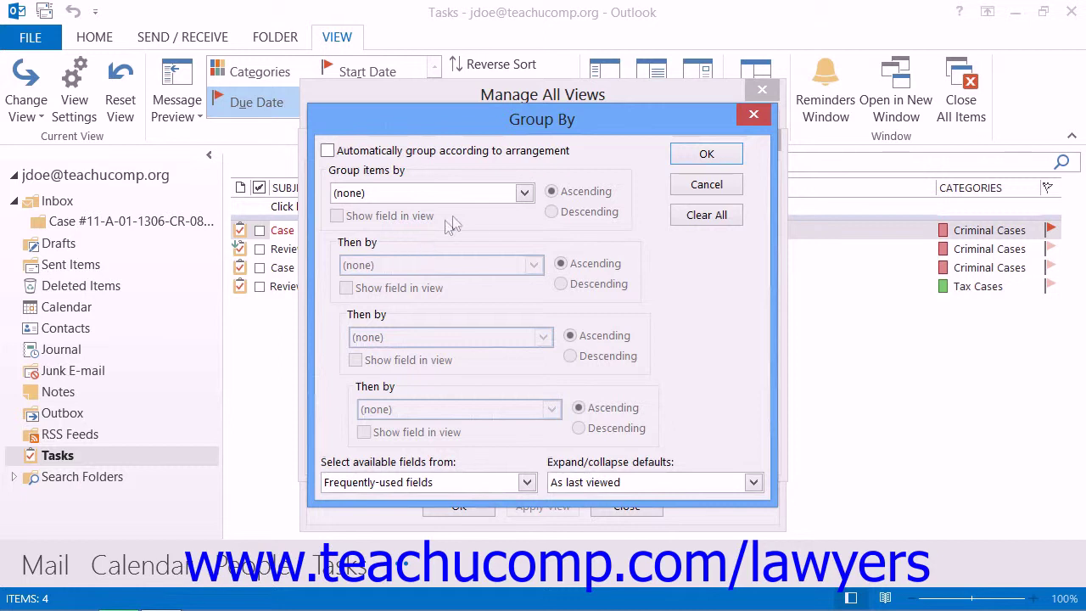
{"action": "left_click", "coordinate": [525, 194]}
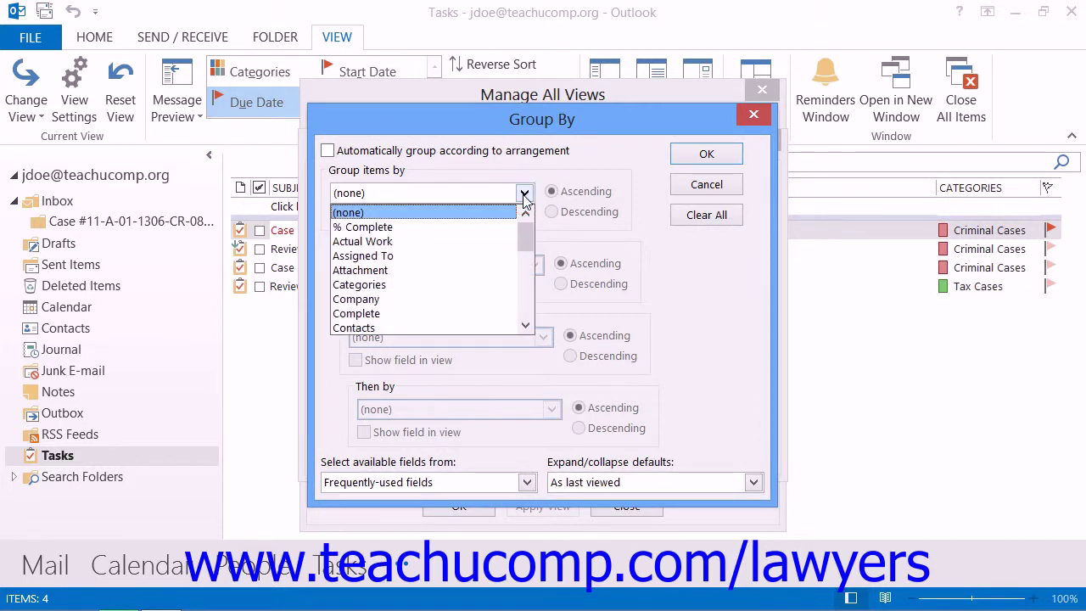
{"action": "left_click", "coordinate": [469, 286]}
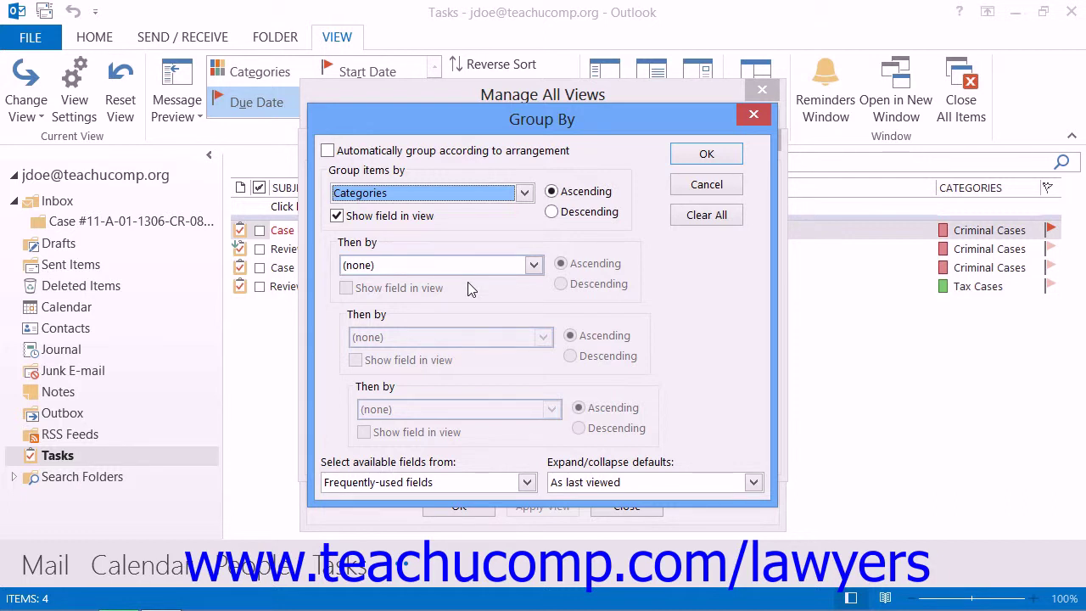
{"action": "left_click", "coordinate": [552, 192]}
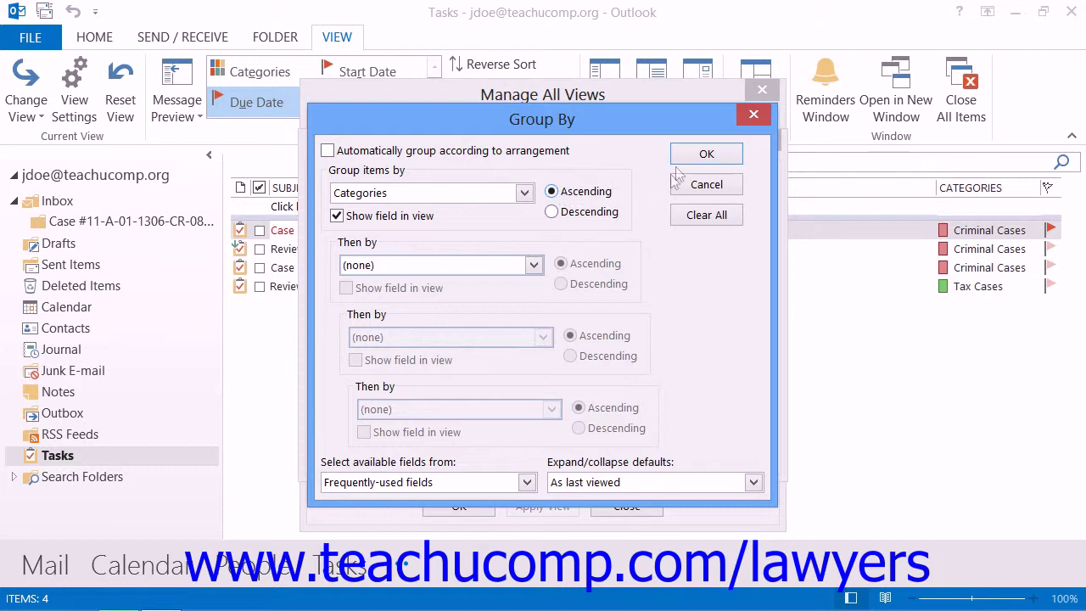
{"action": "left_click", "coordinate": [706, 158]}
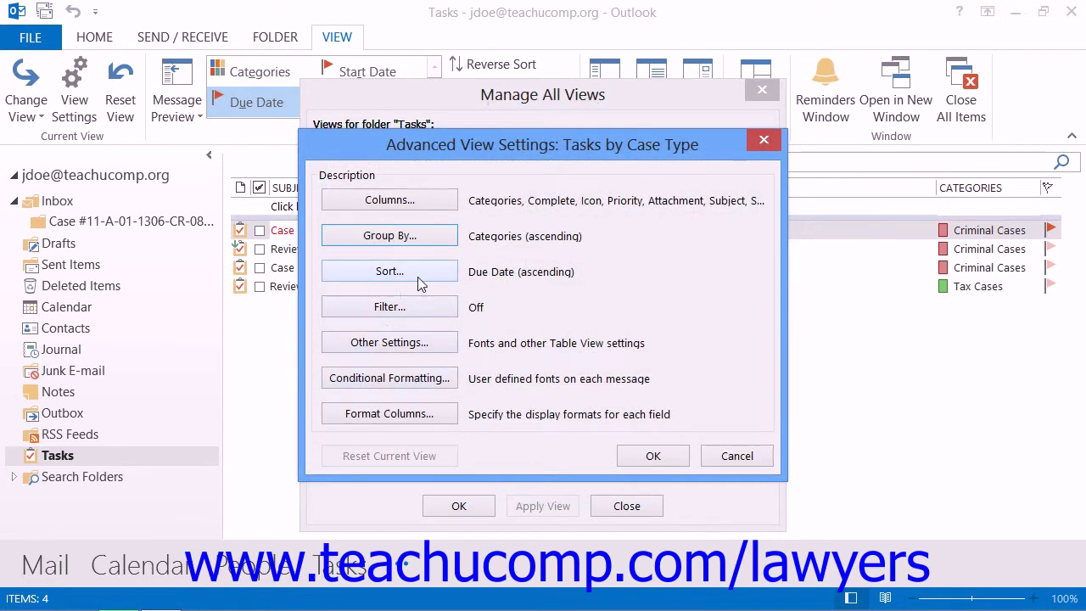
{"action": "left_click", "coordinate": [419, 279]}
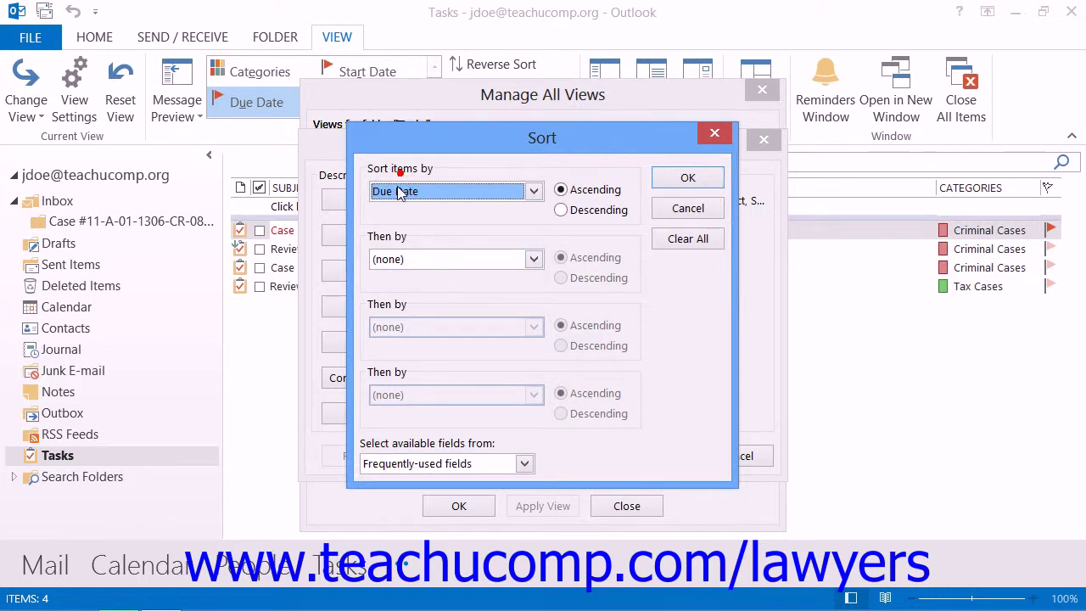
{"action": "left_click", "coordinate": [391, 236]}
{"action": "left_click", "coordinate": [594, 193]}
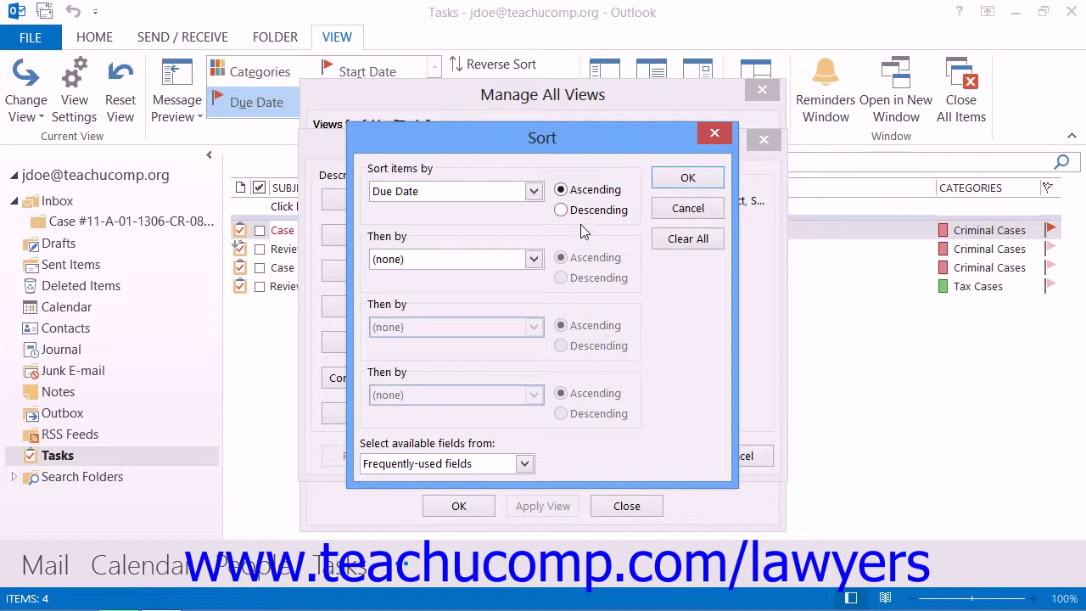
{"action": "left_click", "coordinate": [685, 180]}
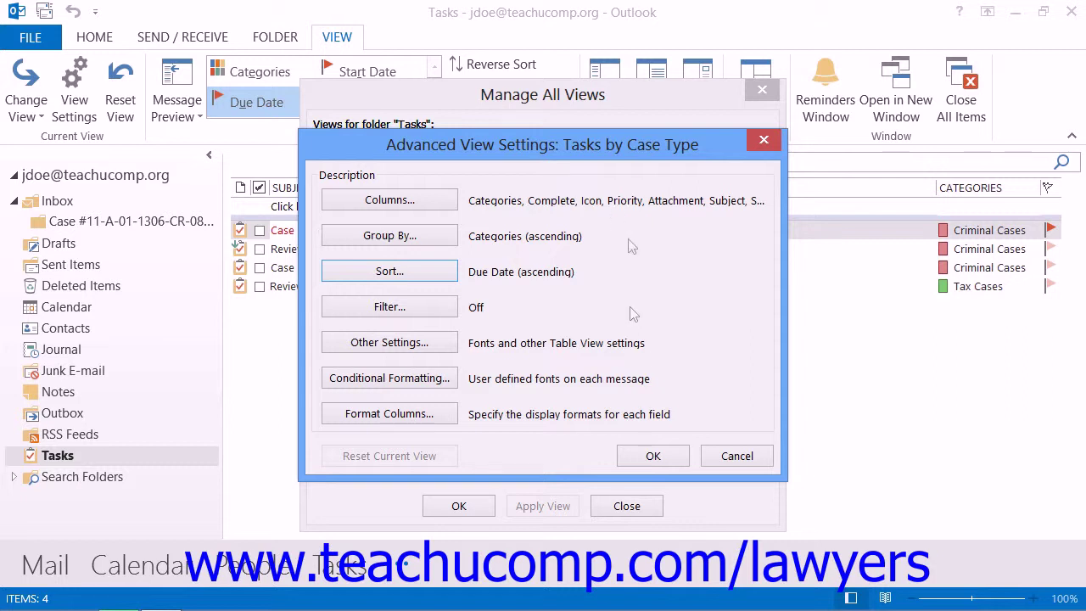
Save the view's grouping and sort settings and apply Tasks by Case Type to Tasks.
{"action": "left_click", "coordinate": [649, 456]}
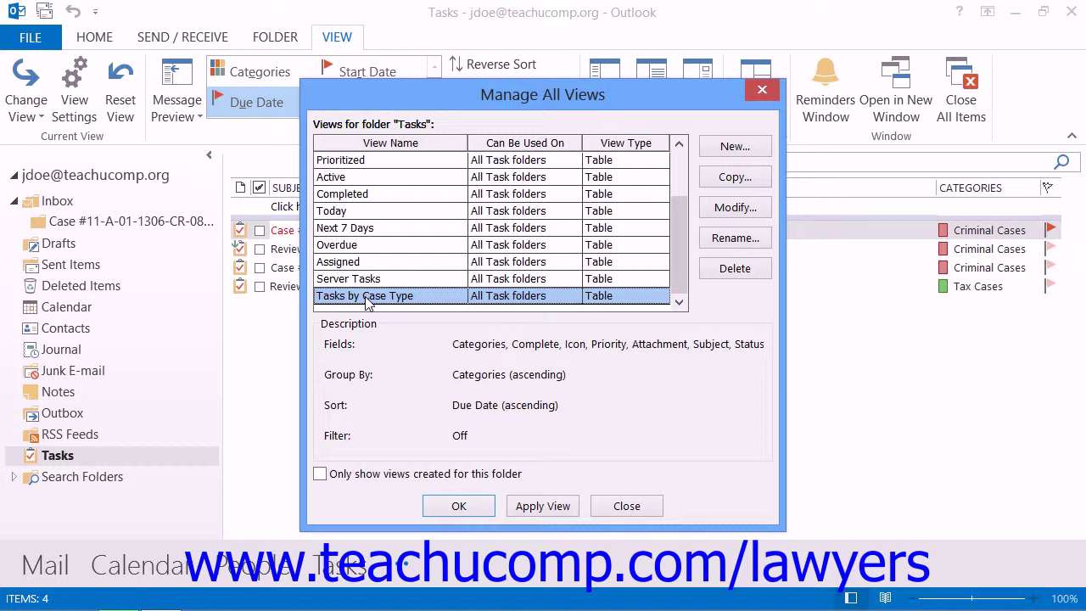
{"action": "left_click", "coordinate": [538, 507]}
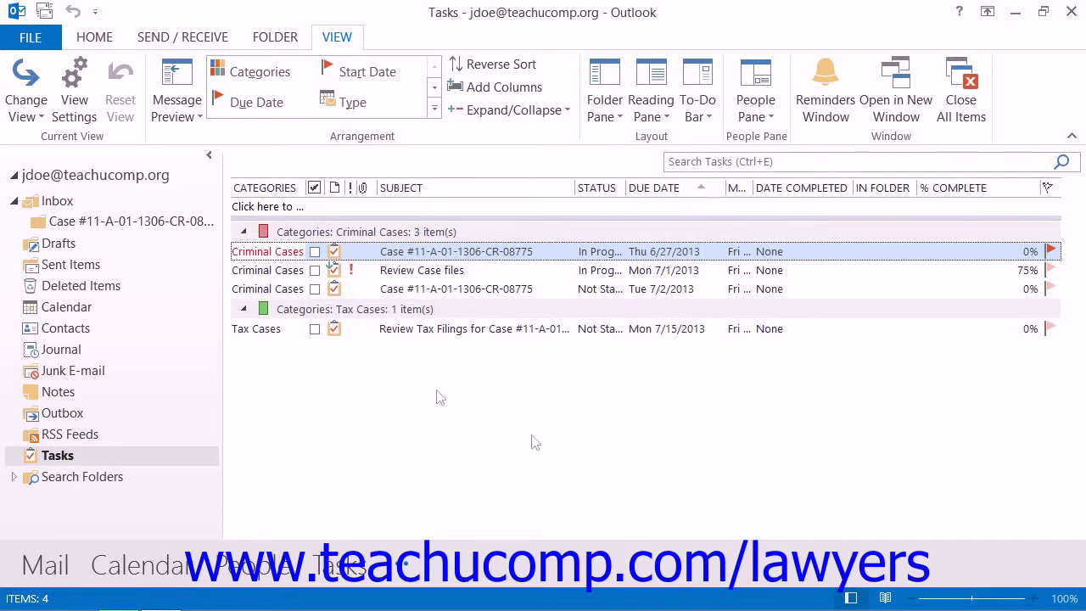
Collapse and re-expand the Criminal Cases group, then browse the Change View gallery.
{"action": "left_click", "coordinate": [243, 236]}
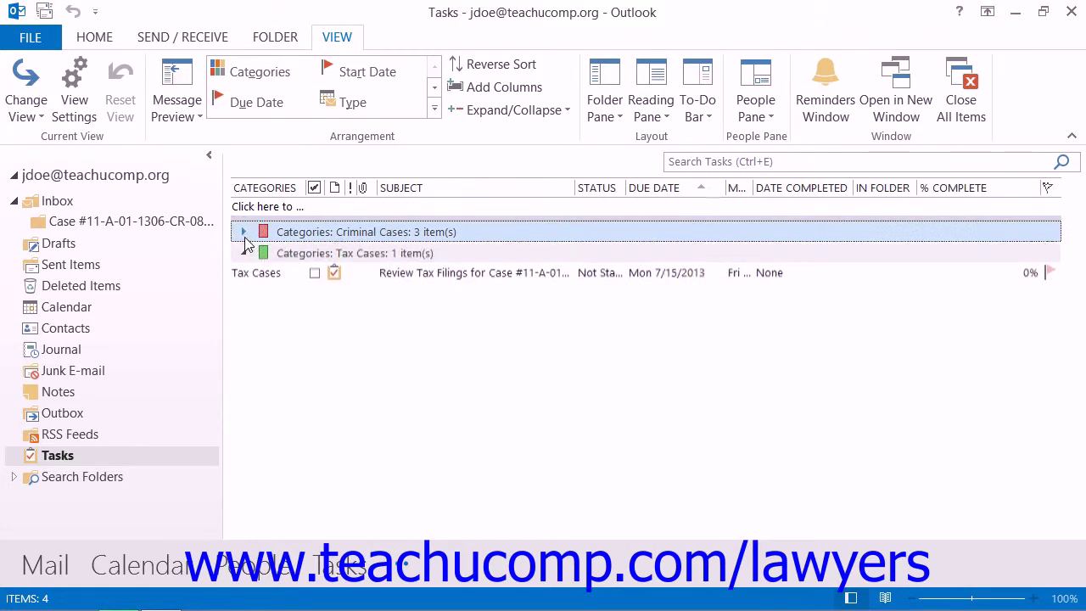
{"action": "left_click", "coordinate": [245, 236]}
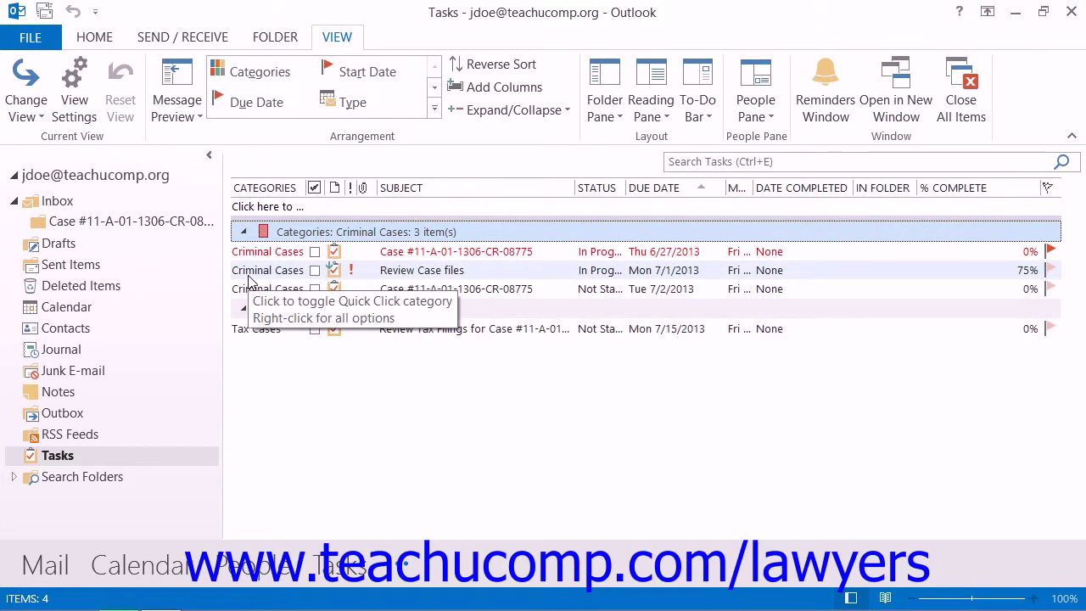
{"action": "left_click", "coordinate": [36, 110]}
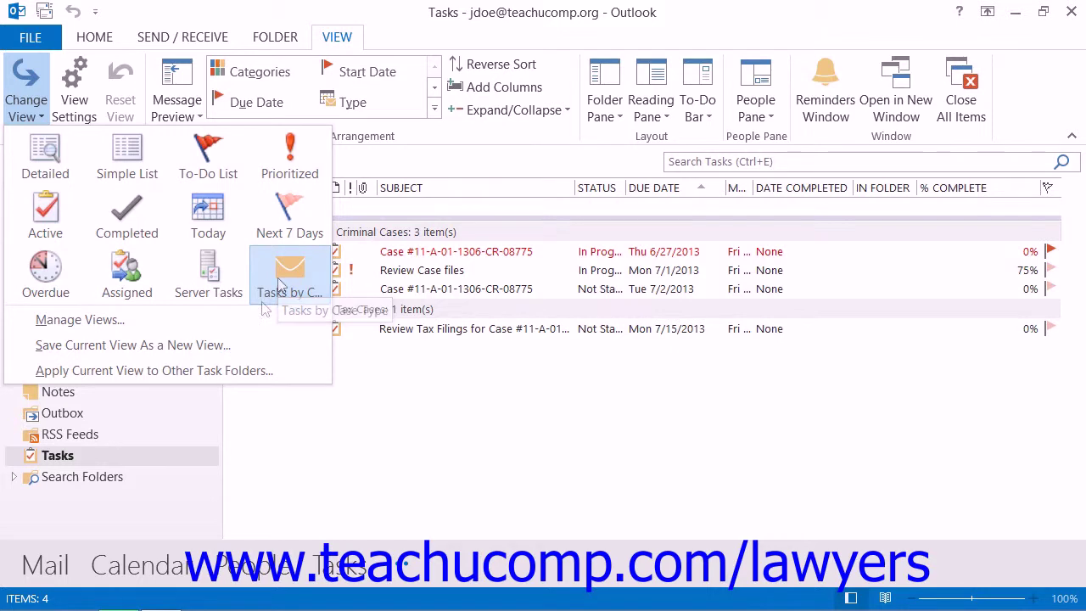
{"action": "left_click", "coordinate": [129, 328]}
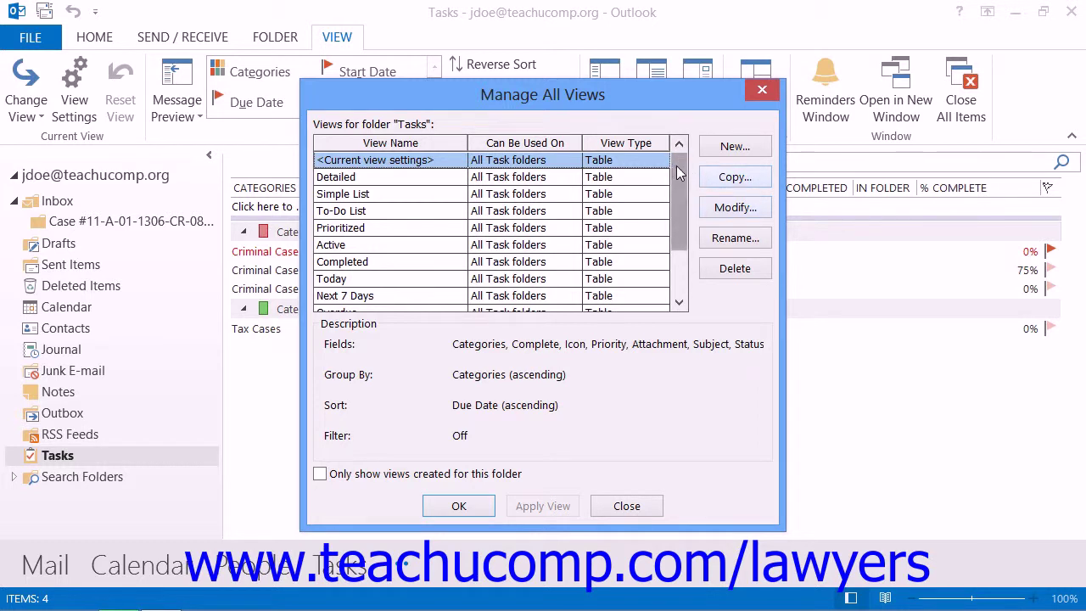
{"action": "left_click_drag", "start_coordinate": [678, 167], "coordinate": [679, 211]}
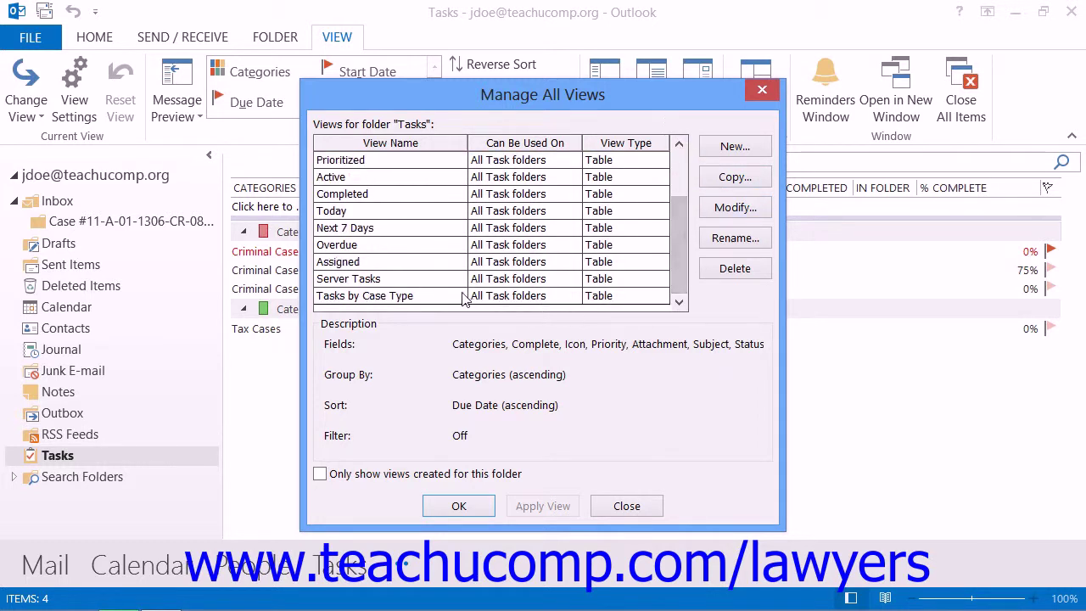
{"action": "left_click", "coordinate": [435, 297]}
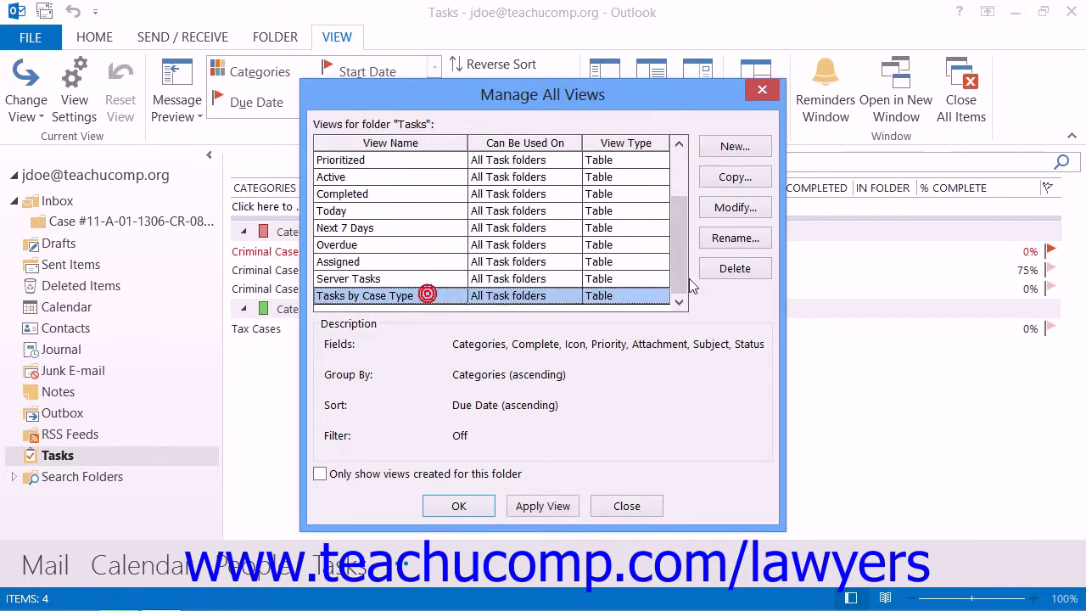
{"action": "left_click", "coordinate": [736, 210]}
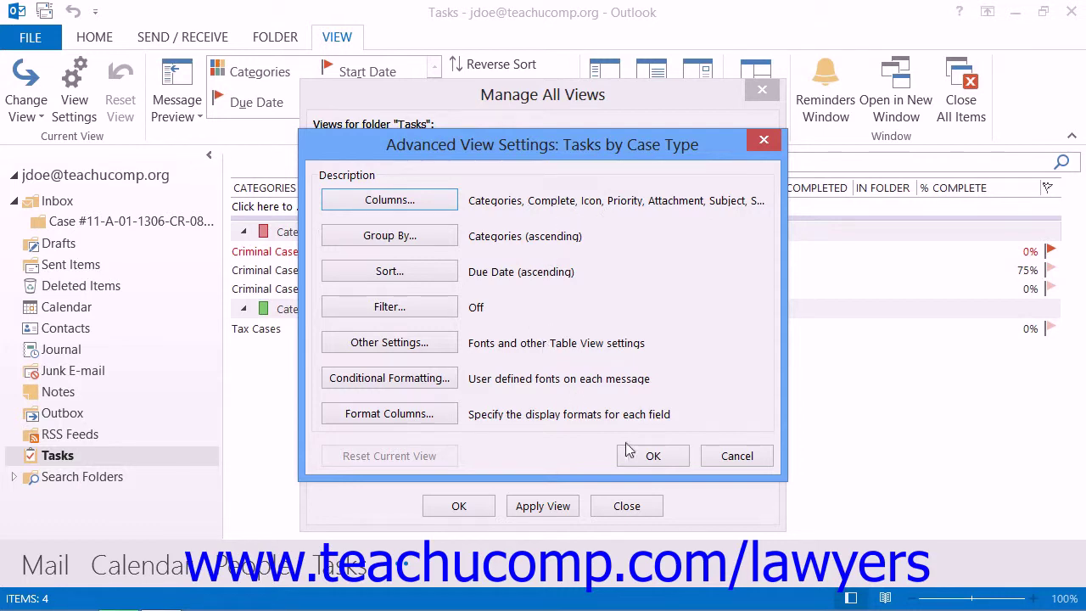
{"action": "left_click", "coordinate": [651, 457]}
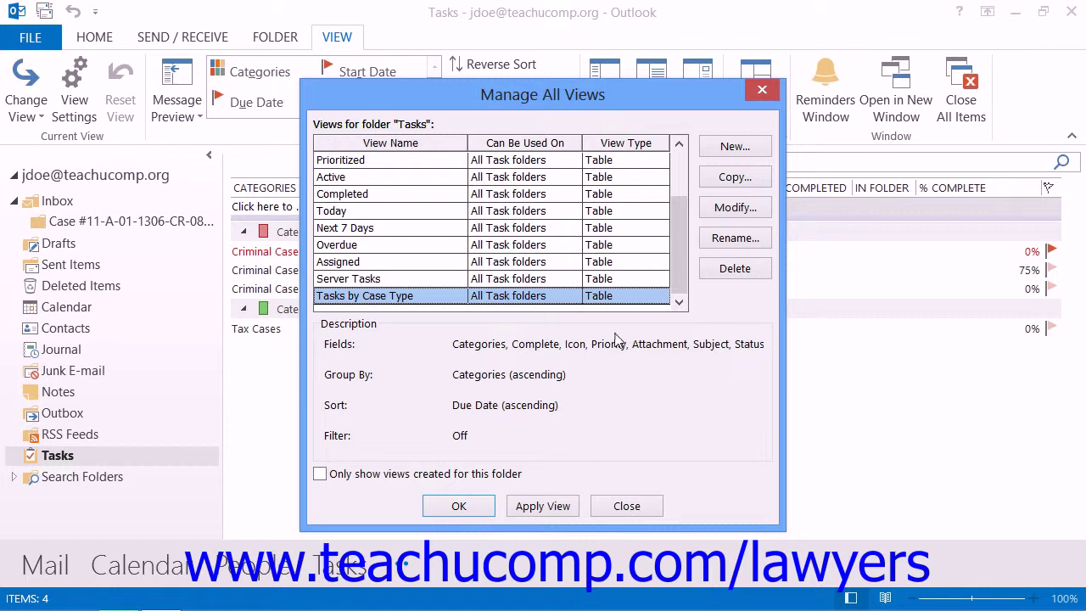
{"action": "left_click", "coordinate": [418, 293]}
Close Manage All Views to show the tasks grouped by Criminal Cases and Tax Cases.
{"action": "left_click", "coordinate": [628, 506]}
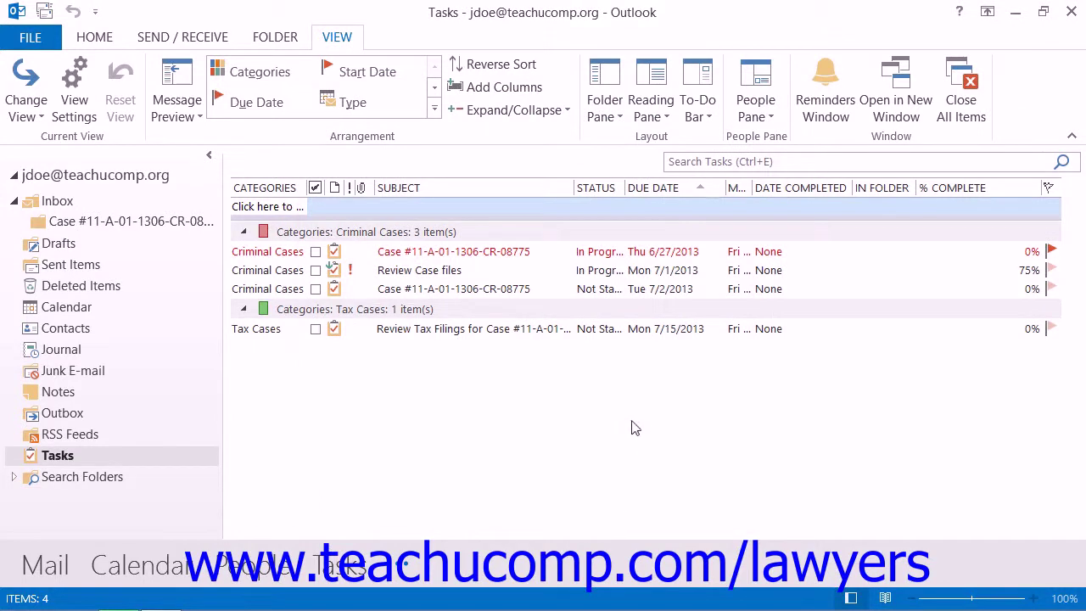